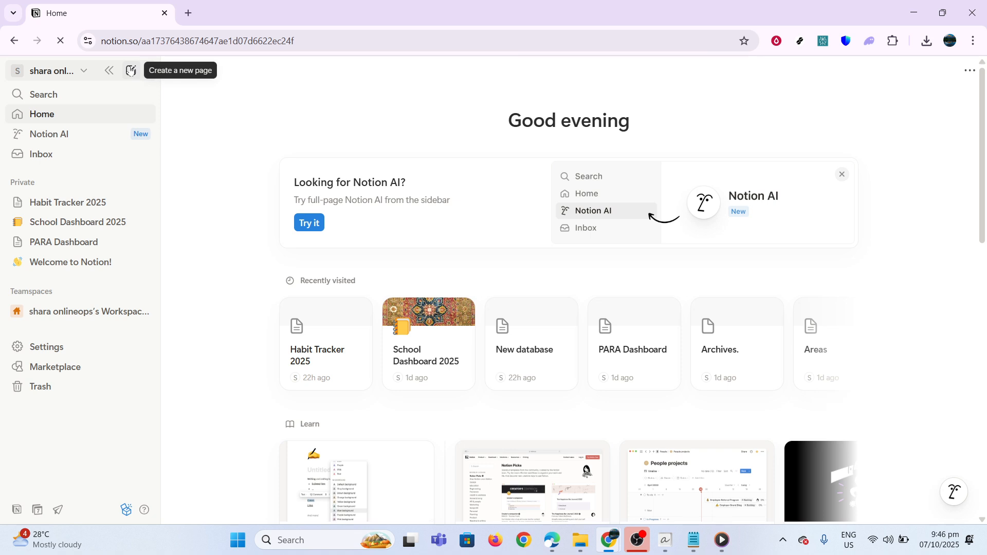
Step: Create a new private page titled "Task Manager"
left_click(131, 70)
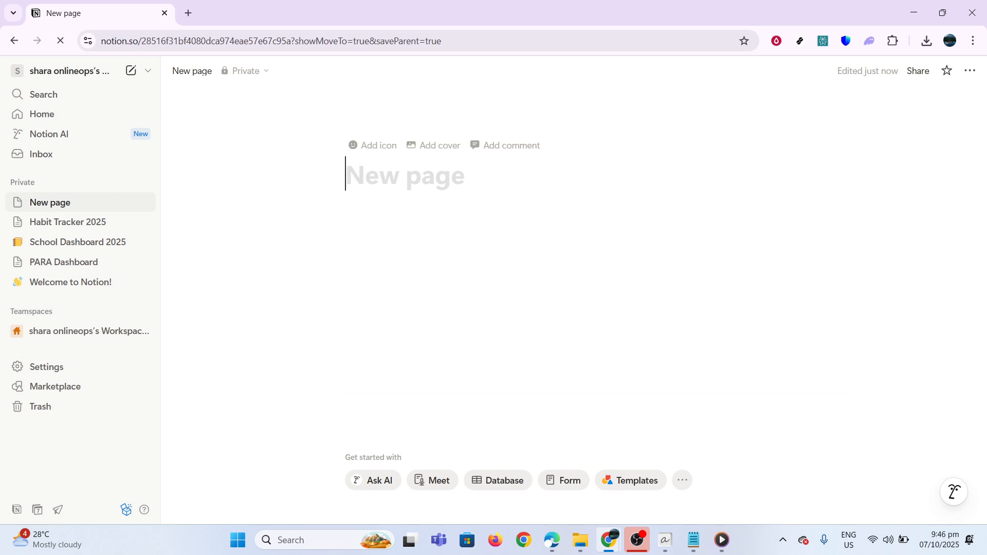
type("Task Manager")
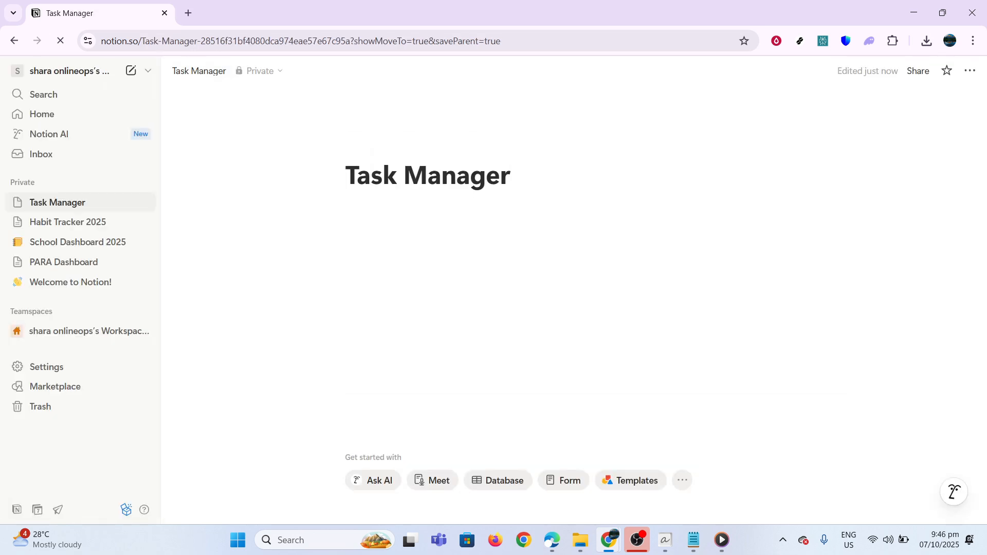
key("Return")
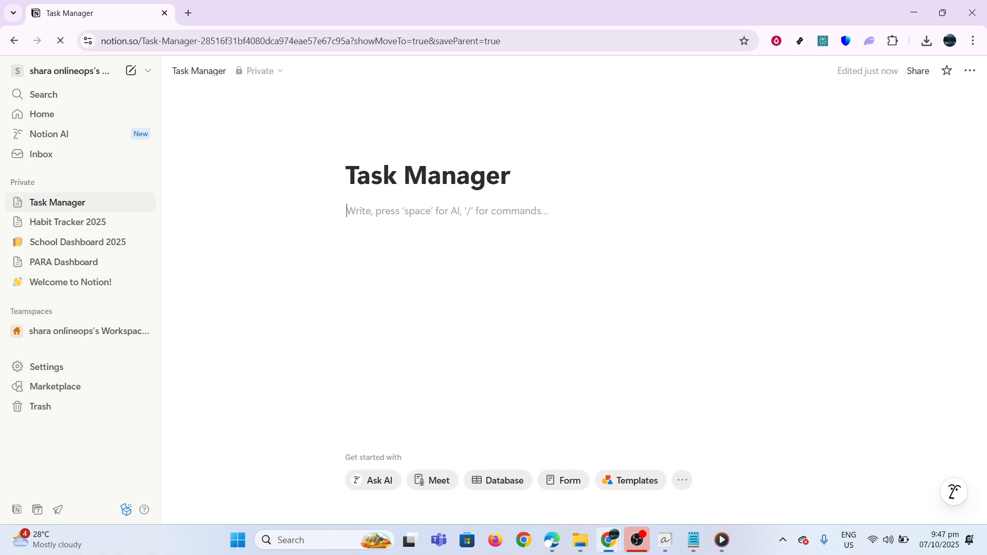
Step: Insert a table view database below the page title and rename its Name property to "Task Name"
type("/table")
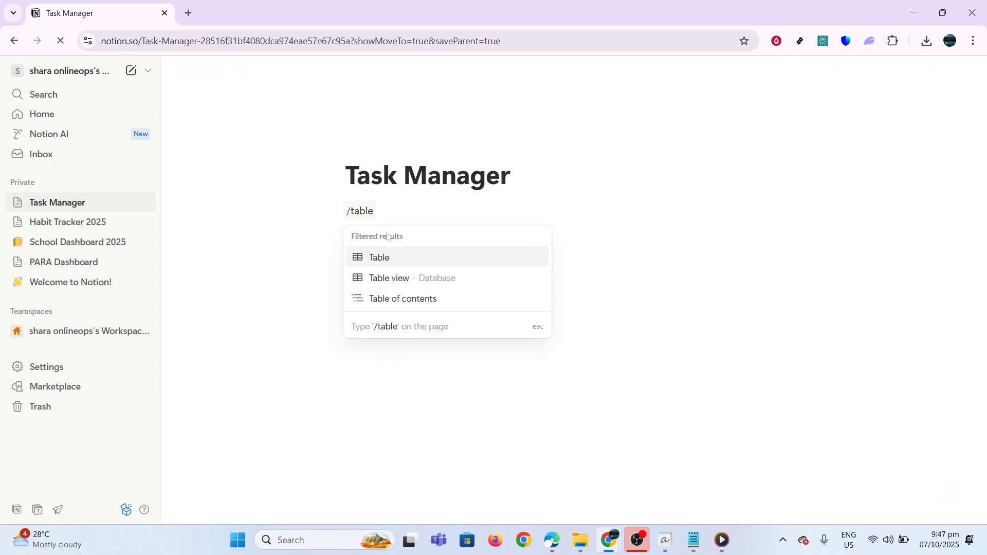
left_click(400, 282)
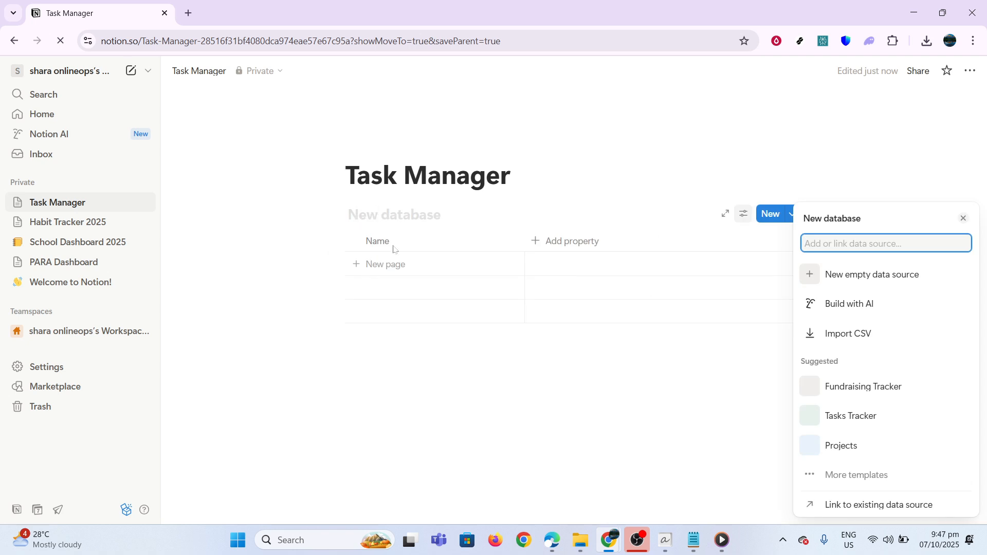
left_click(392, 263)
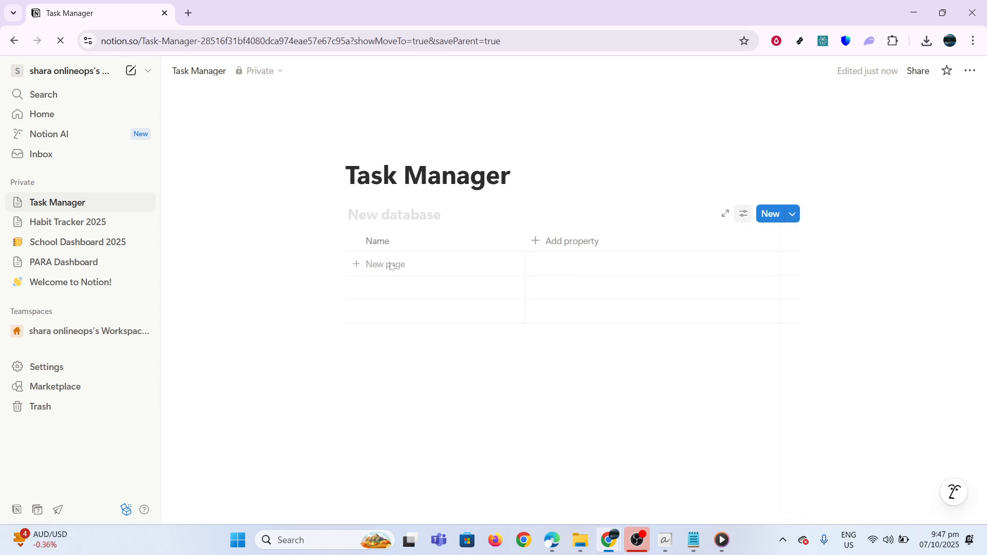
left_click(394, 245)
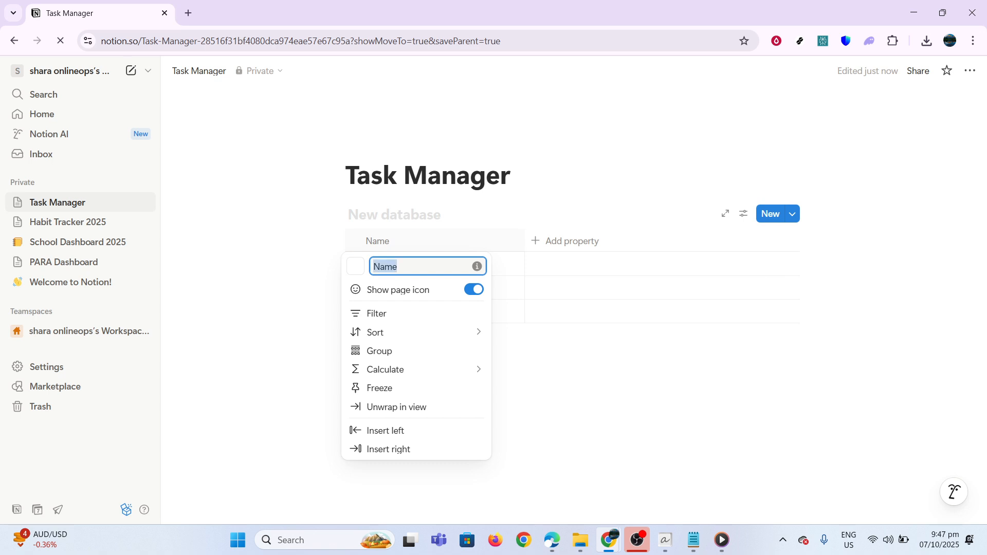
type("Task Name")
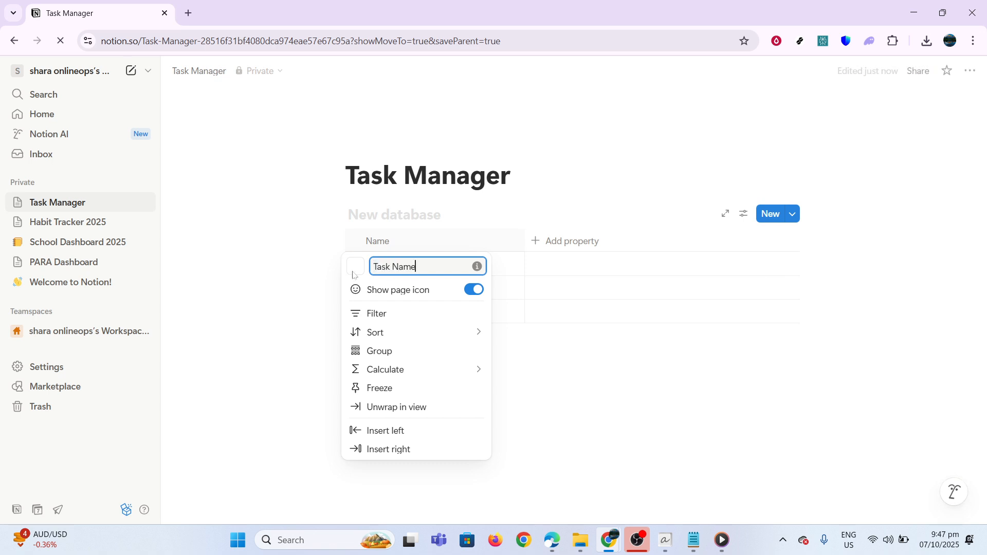
left_click(298, 283)
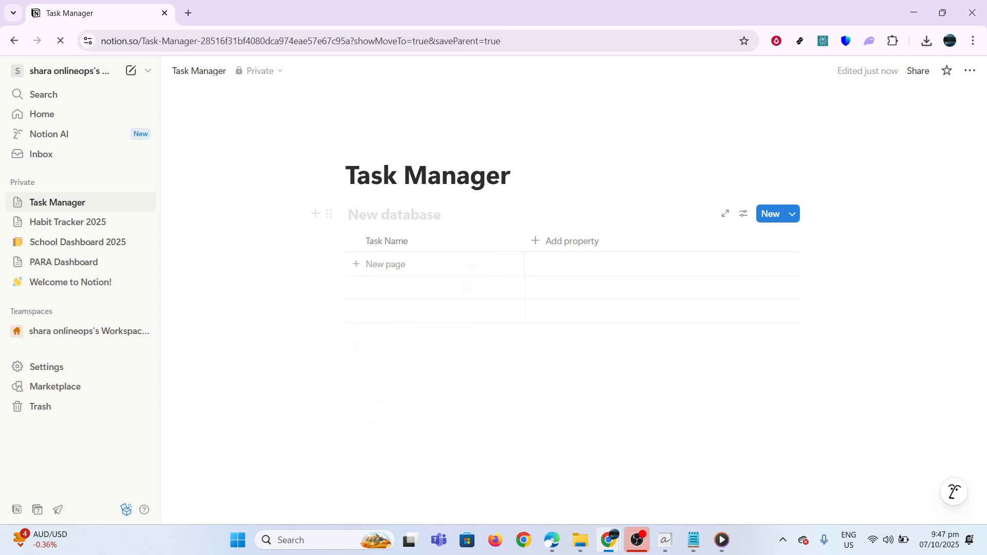
Step: Add a Date property named "Due Date" and a Select property named "Priority" to the database
left_click(552, 243)
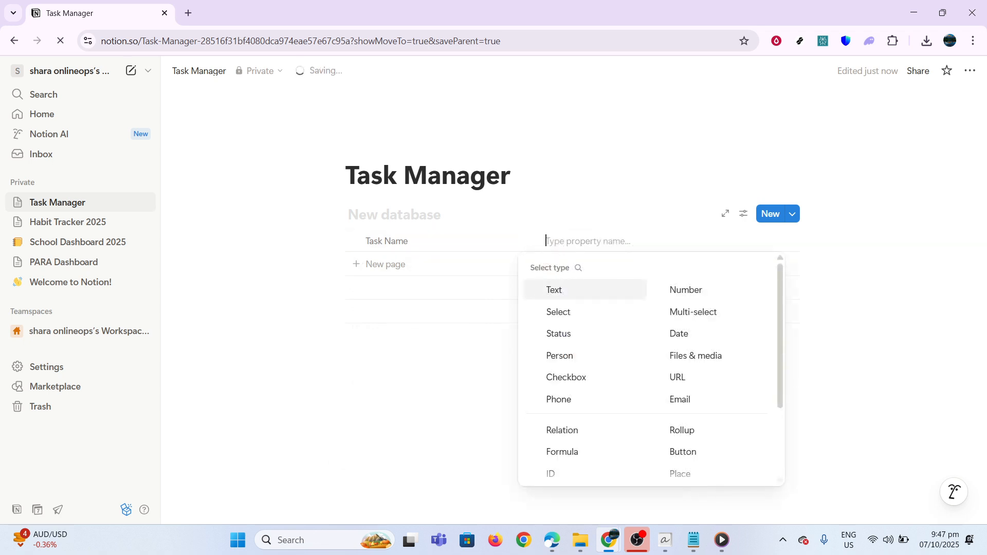
type("Due Date")
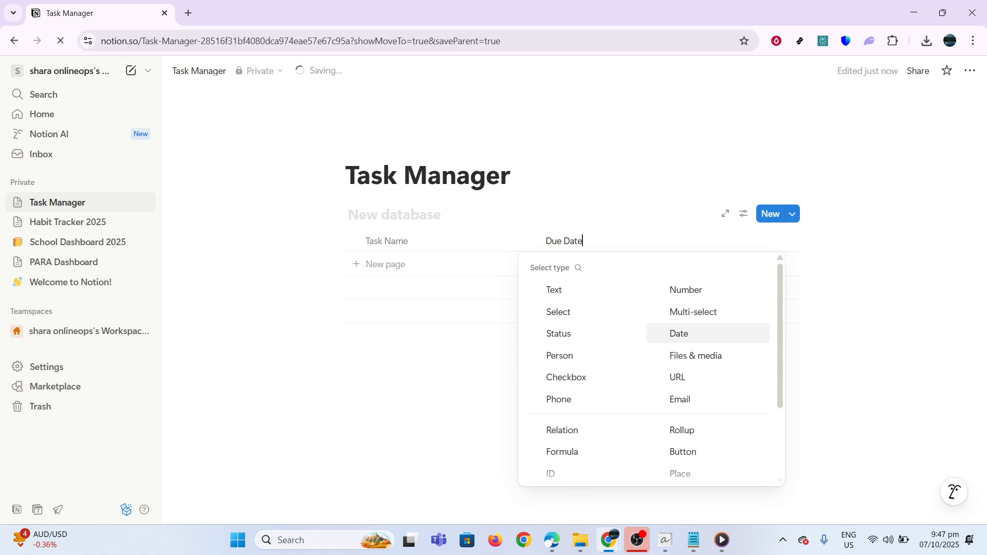
left_click(700, 337)
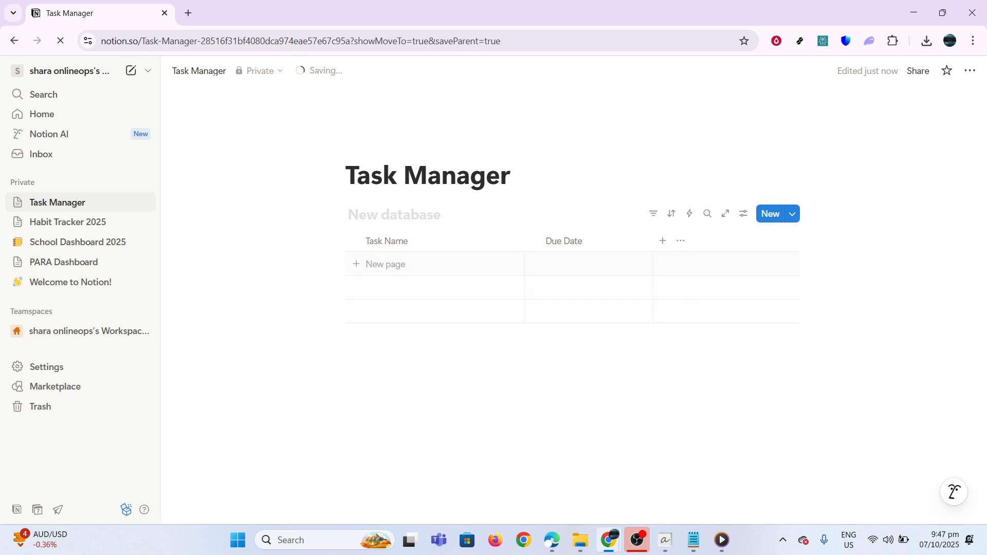
left_click(663, 242)
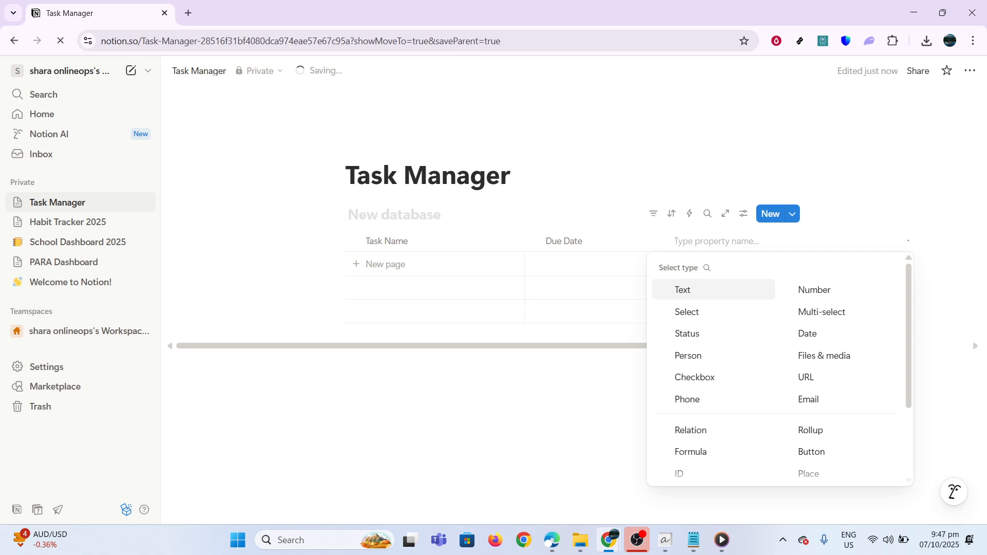
type("Priority")
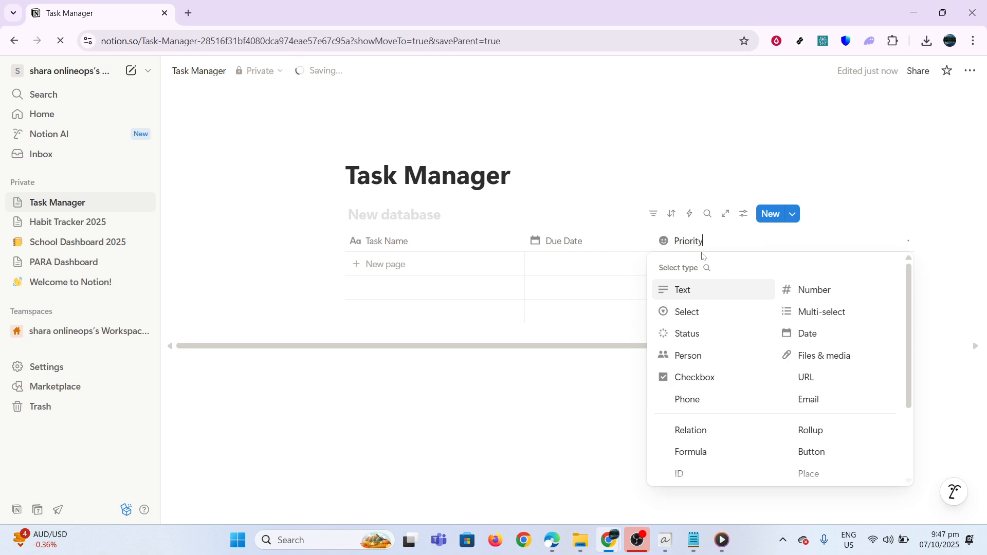
left_click(700, 310)
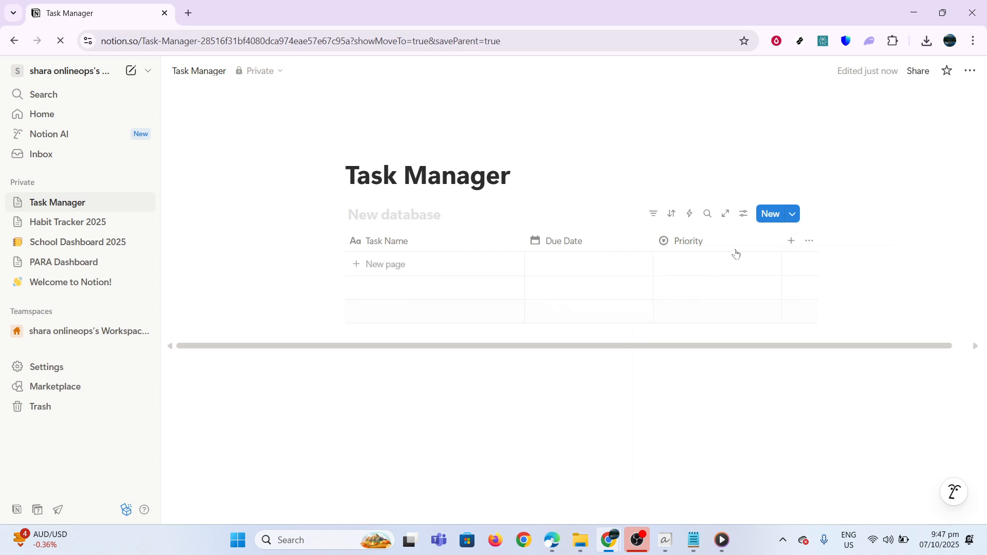
Step: Add a Status-type property named "Status" after the Priority column
left_click(792, 242)
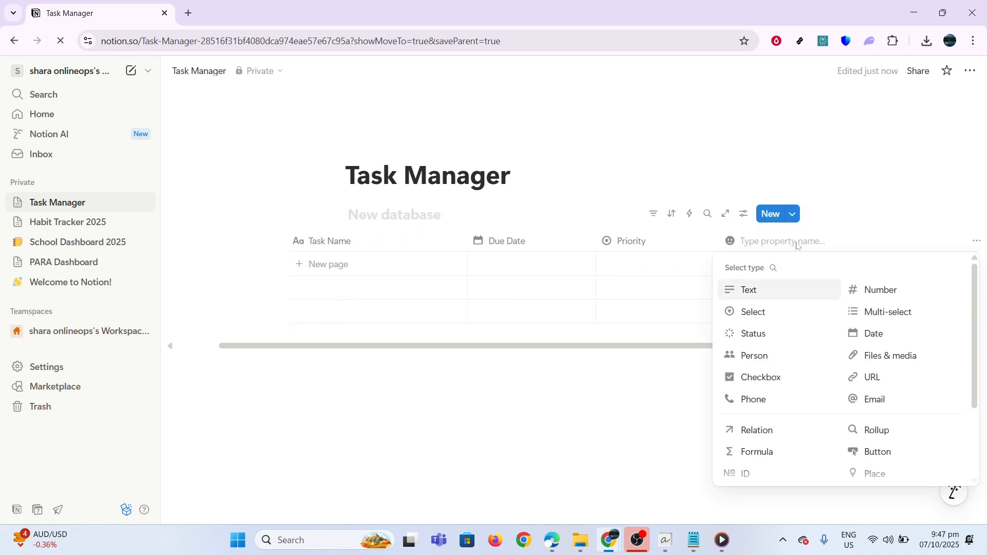
type("Status")
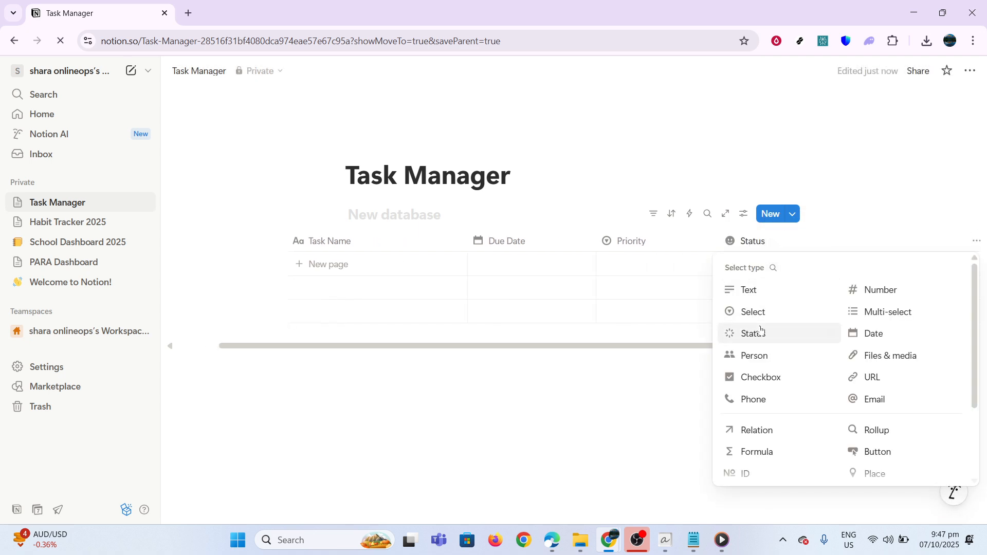
left_click(832, 332)
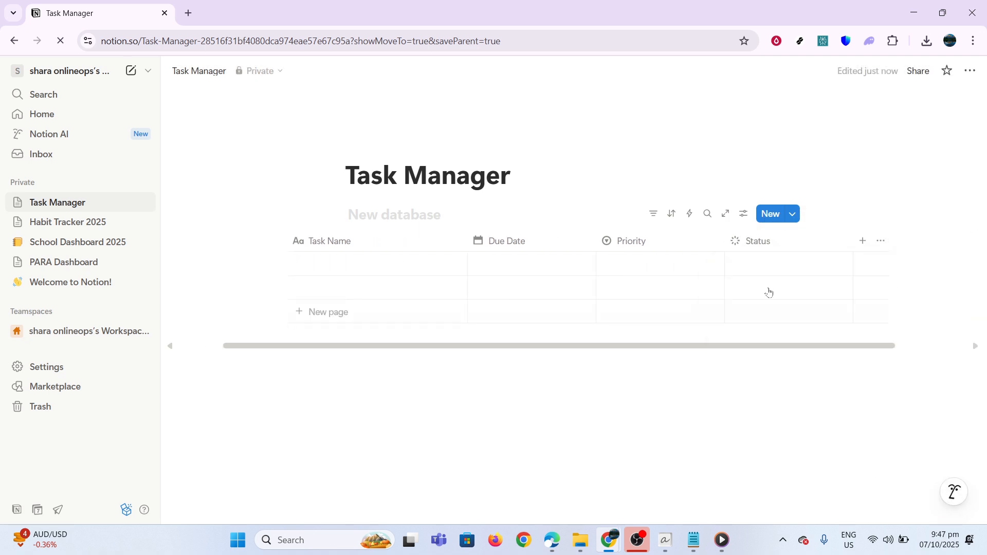
left_click(857, 242)
type("Category")
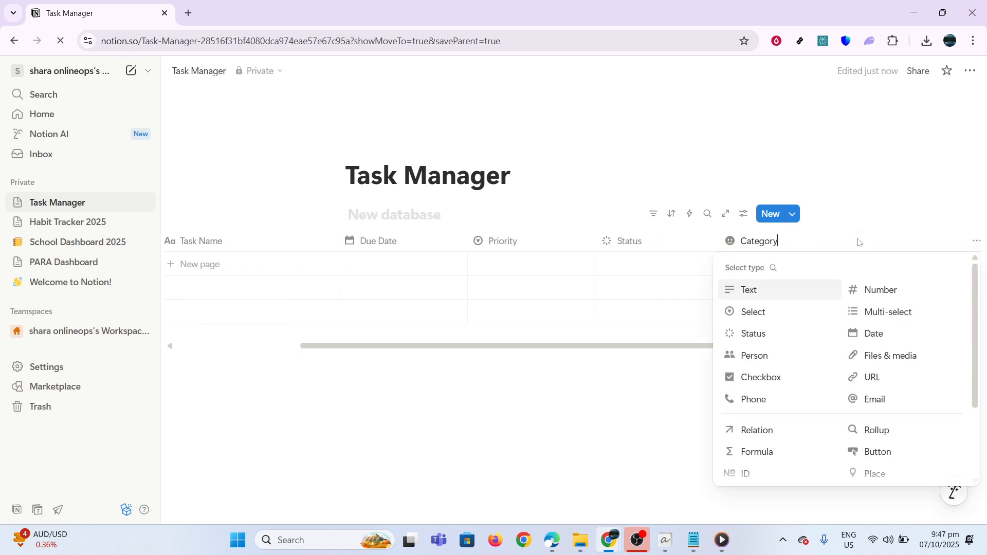
left_click(671, 436)
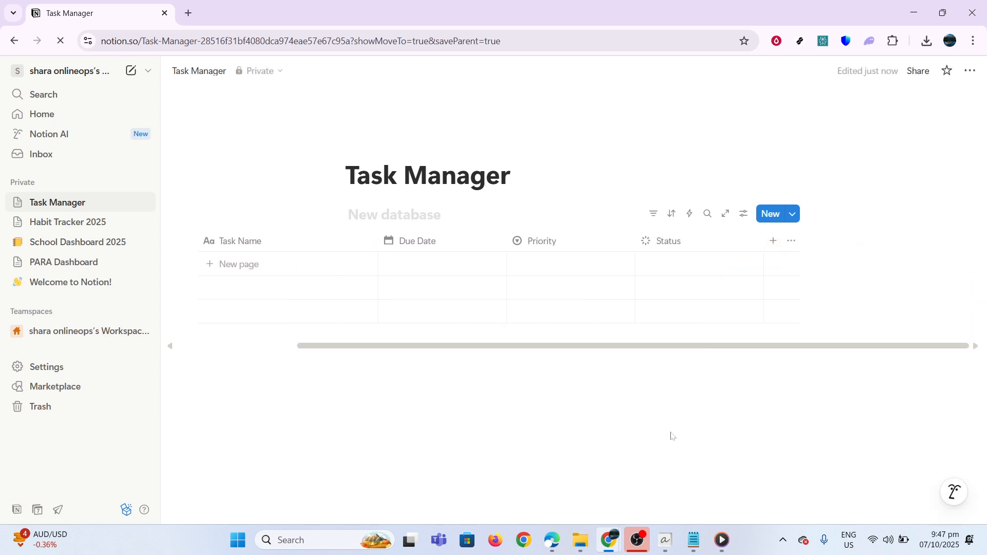
Step: Add a Text property named "Category" after the Status column
left_click(771, 240)
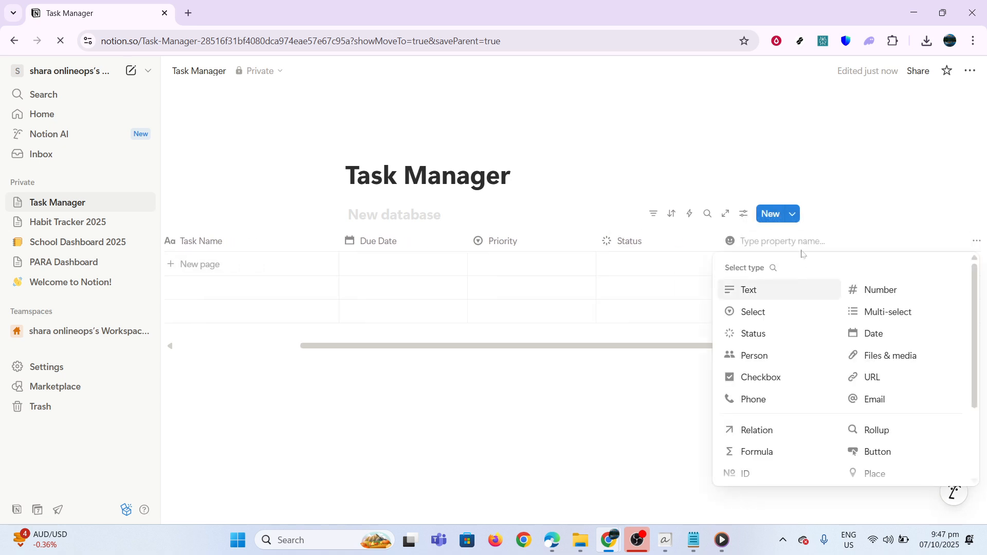
type("Category")
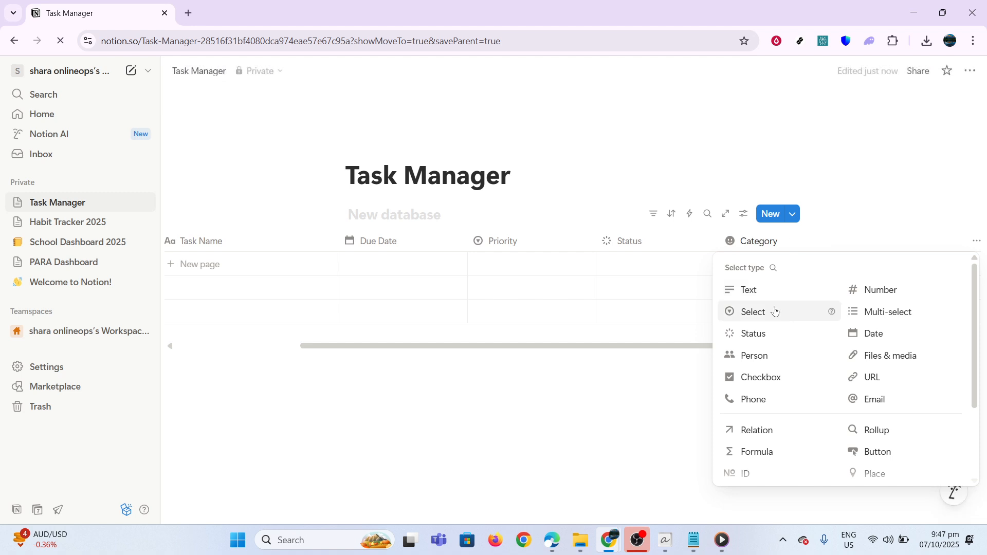
left_click(767, 290)
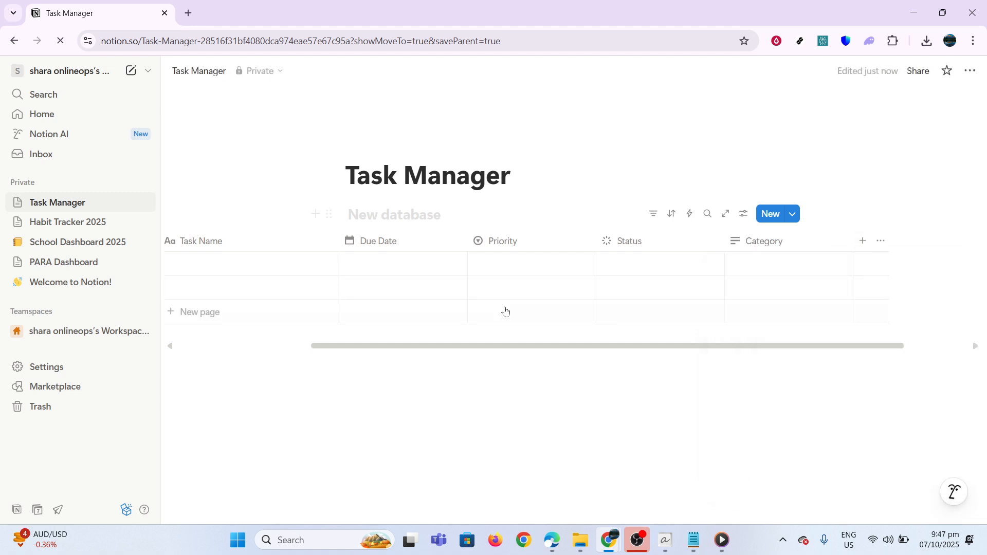
Step: Add a task named "Write Presentation" as the first row and set its due date to October 8, 2025
left_click_drag(458, 346, 323, 345)
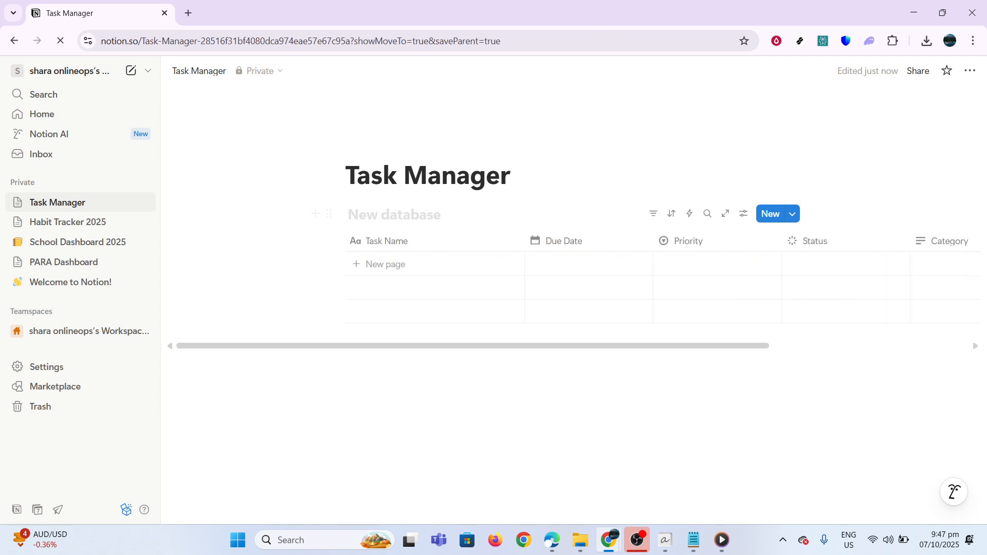
left_click(370, 266)
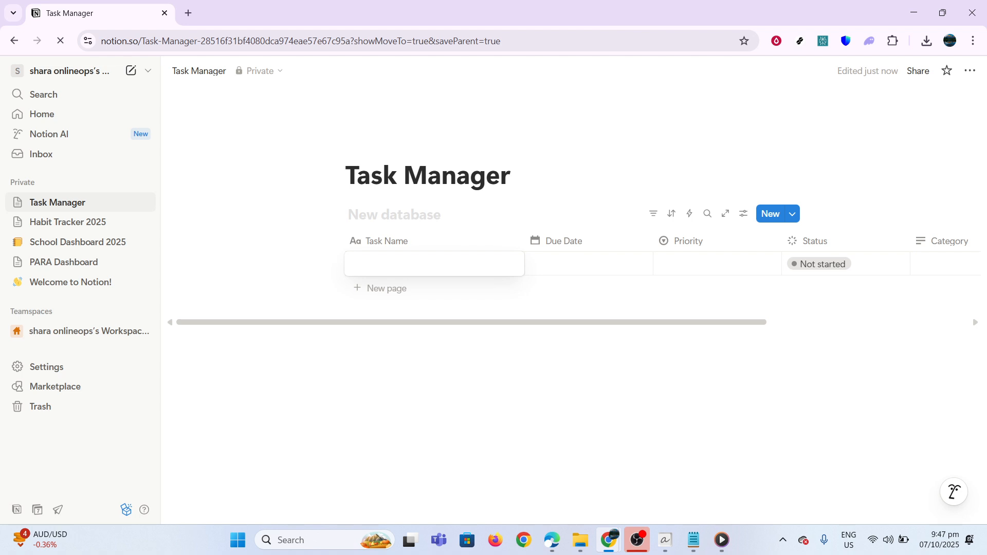
type("Write Presentation")
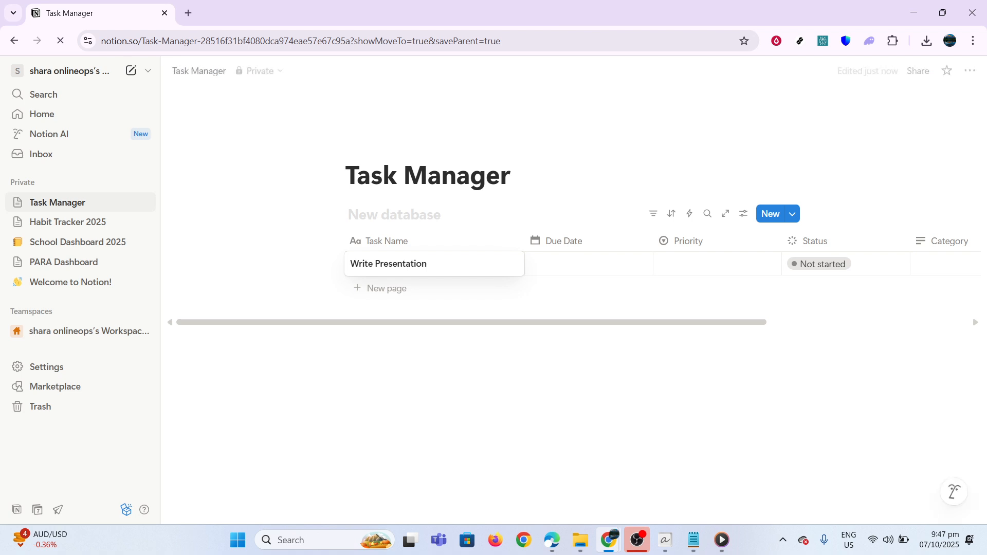
key("Escape")
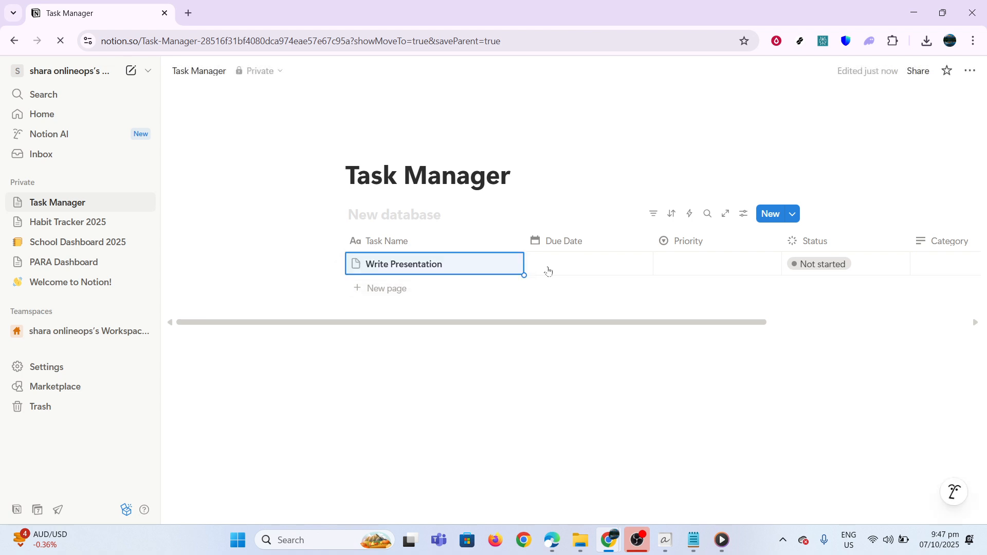
left_click(551, 269)
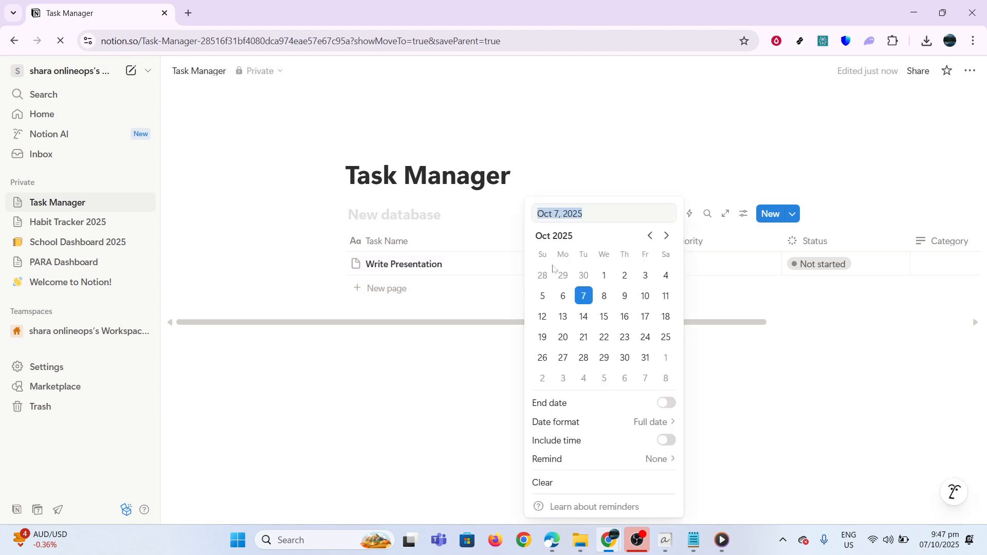
left_click(603, 295)
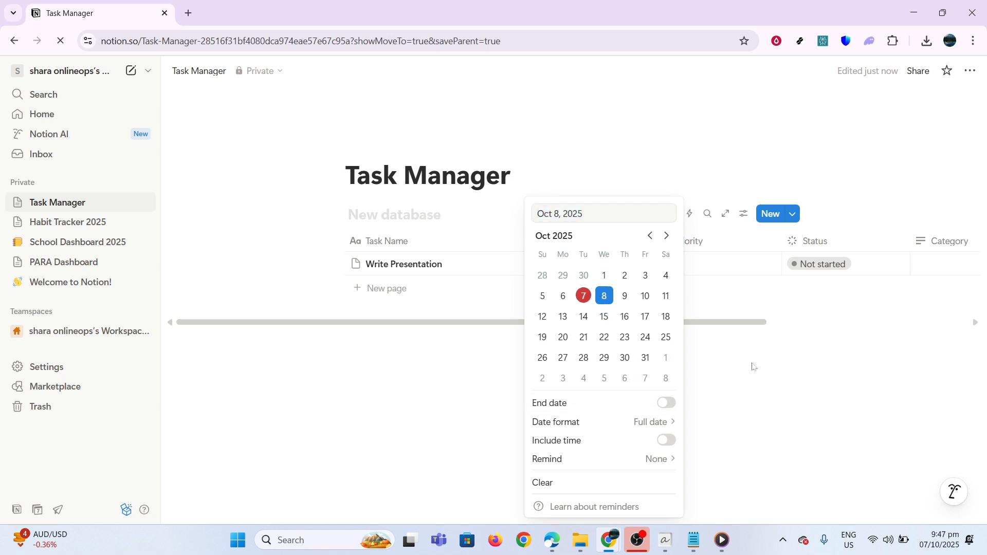
key("Escape")
Step: Create and assign a "High" priority option for the Write Presentation task, and set its status to In progress
left_click(694, 271)
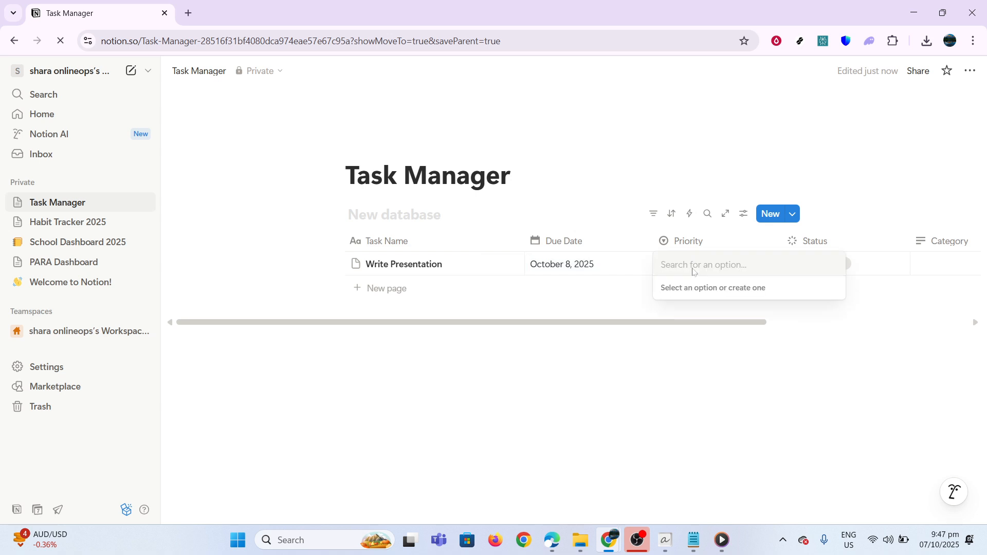
type("High")
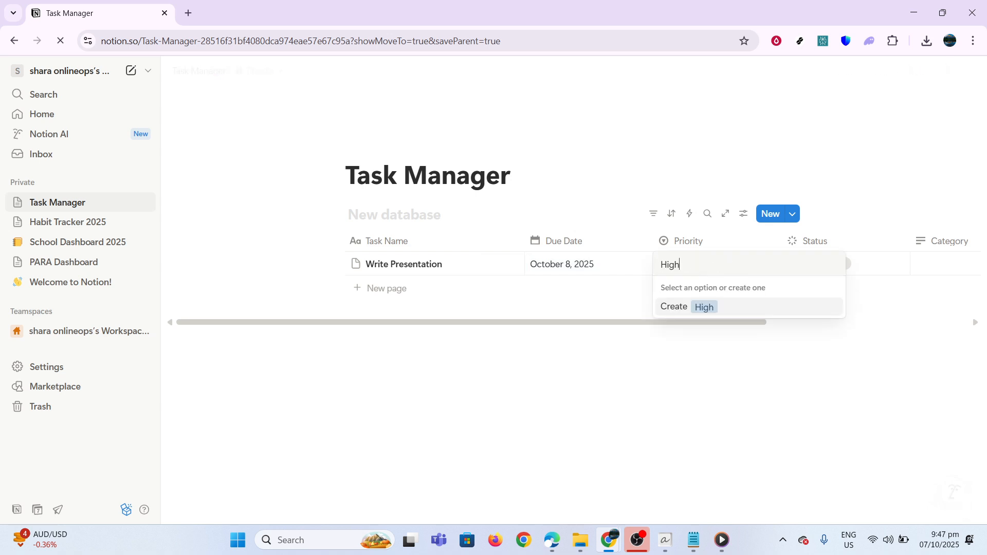
left_click(731, 313)
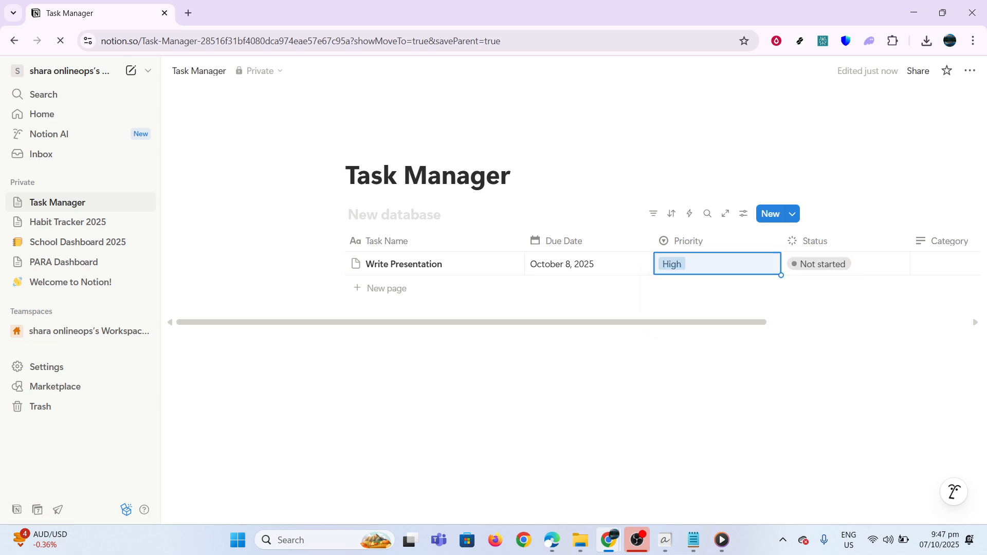
left_click(808, 268)
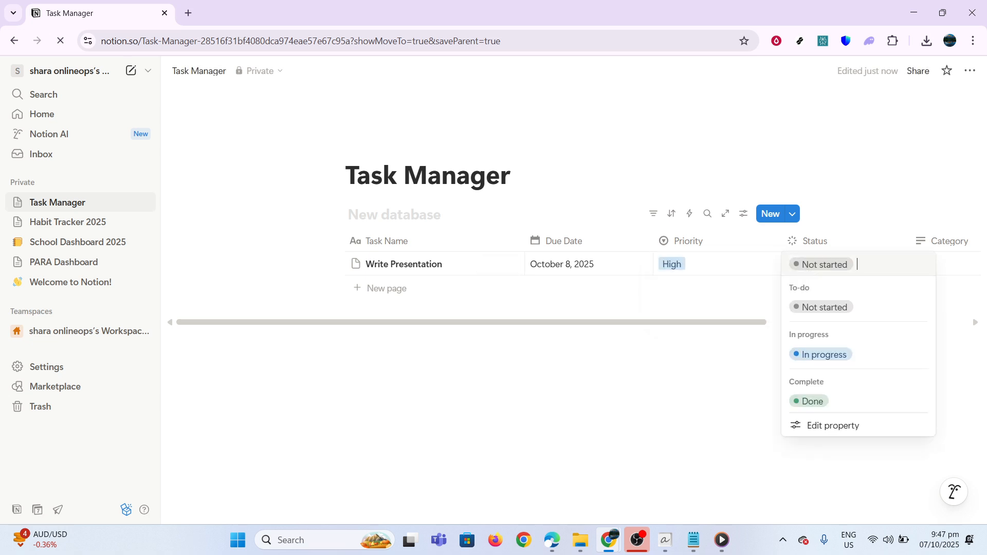
left_click(821, 355)
left_click(936, 262)
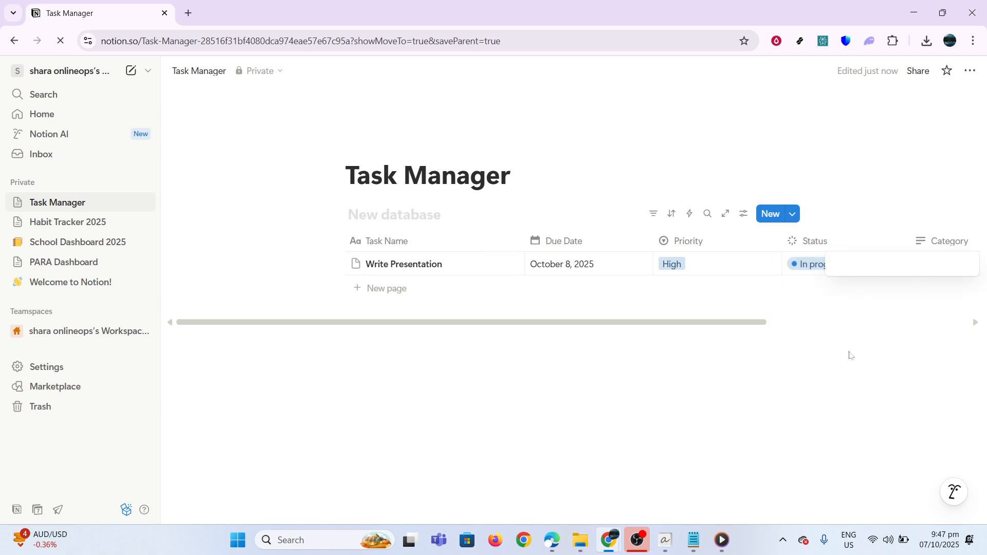
key("Escape")
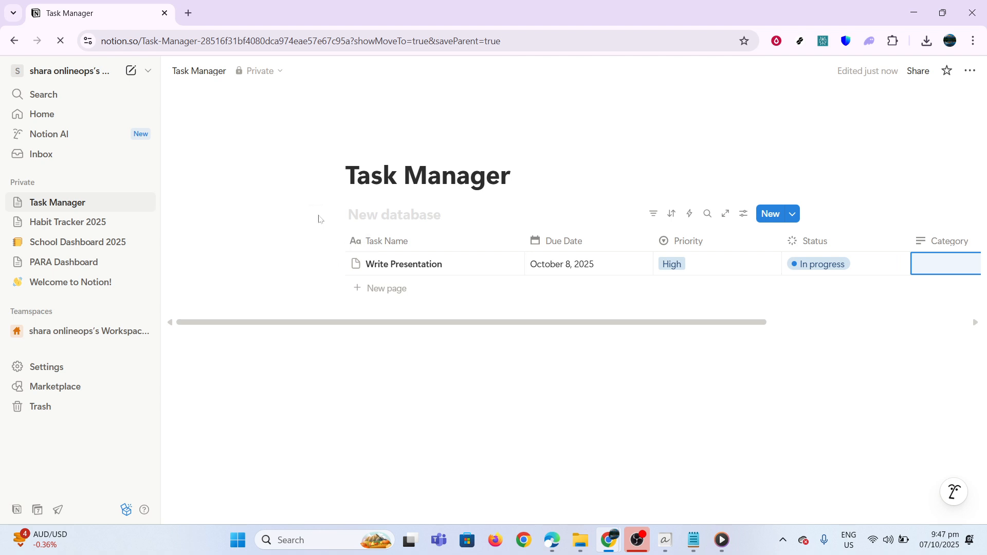
left_click_drag(427, 325, 428, 326)
left_click(316, 263)
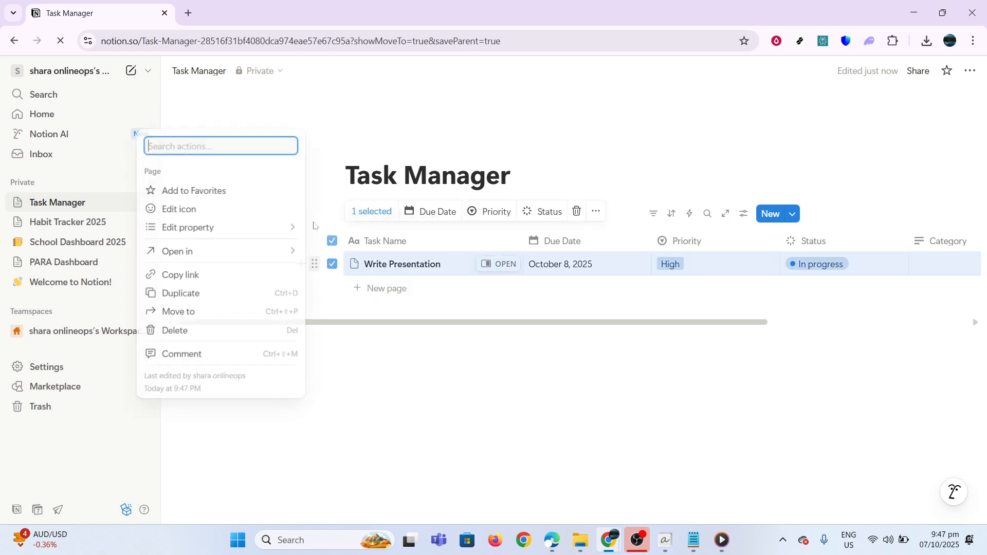
left_click(316, 292)
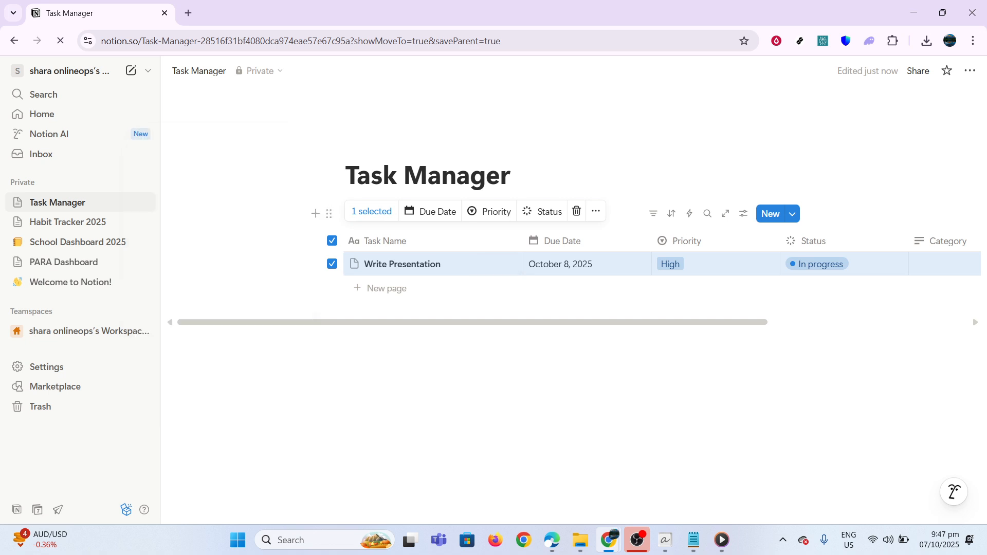
Step: Insert a Board view database below the task table and dismiss its data source prompt
left_click(316, 214)
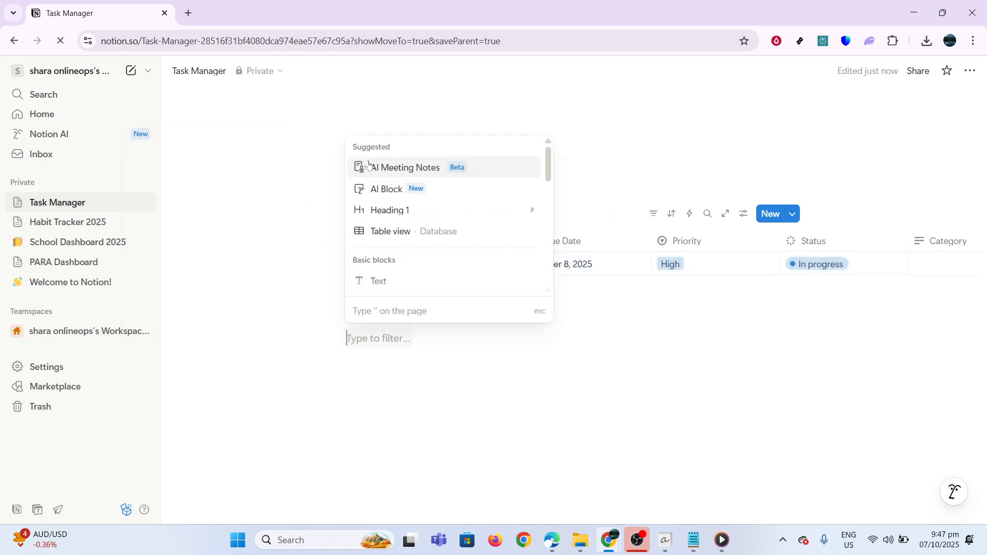
scroll(369, 164, "down", 3)
scroll(395, 165, "down", 8)
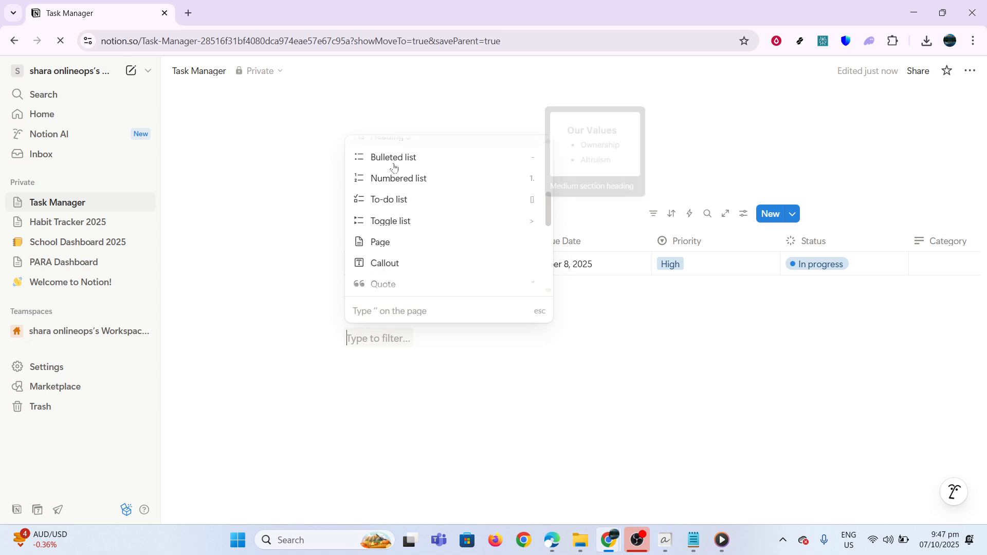
scroll(394, 167, "down", 4)
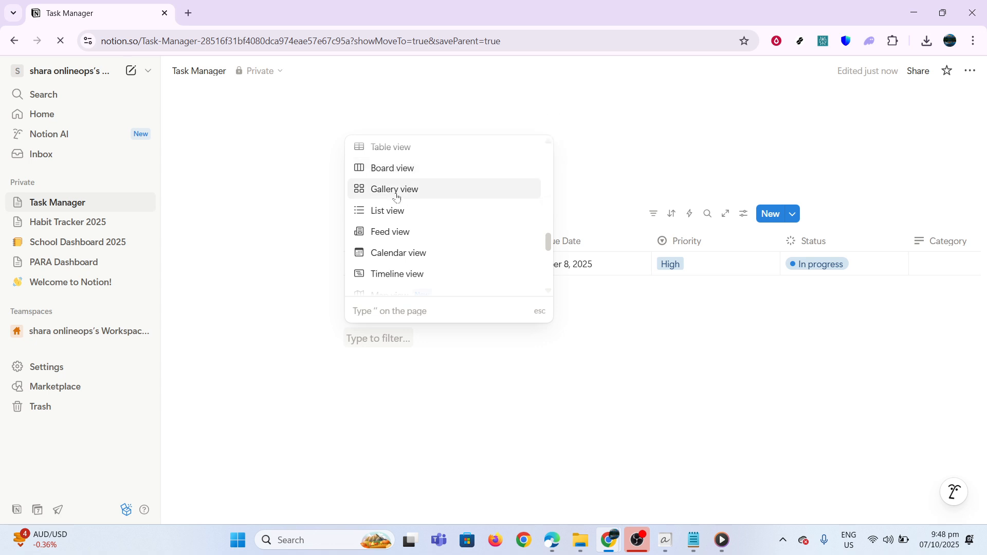
left_click(401, 168)
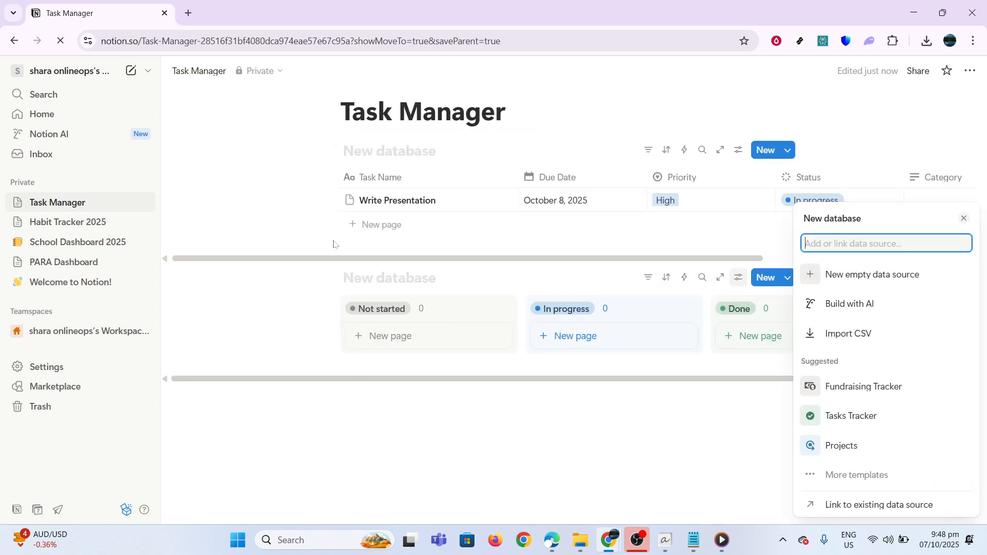
left_click(330, 320)
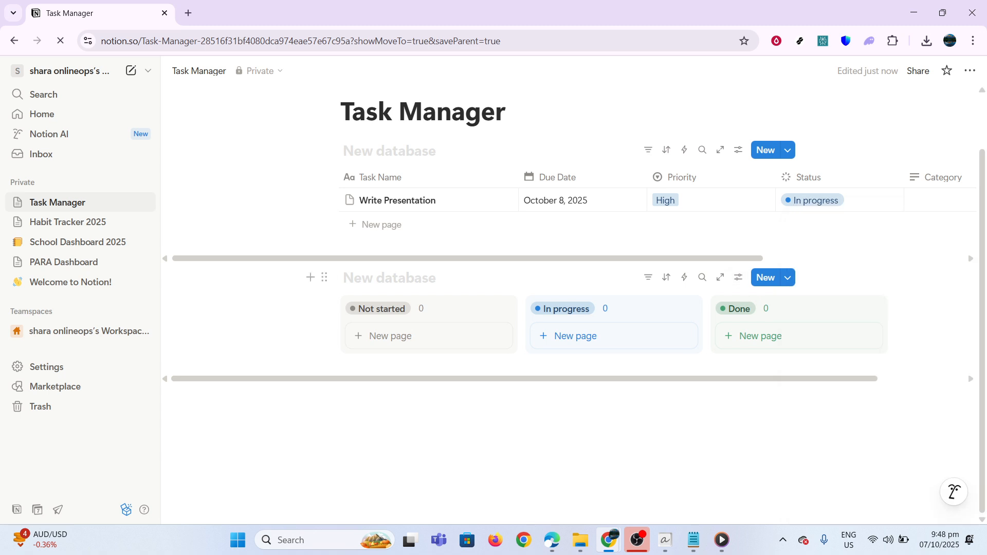
Step: Insert a Calendar view database below the board and close its data source selection
left_click(310, 278)
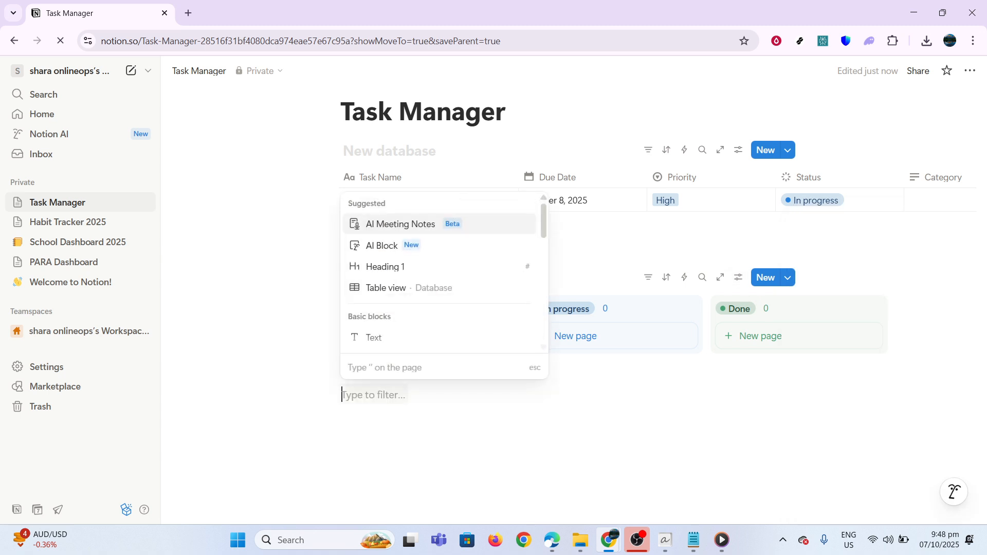
scroll(366, 293, "down", 10)
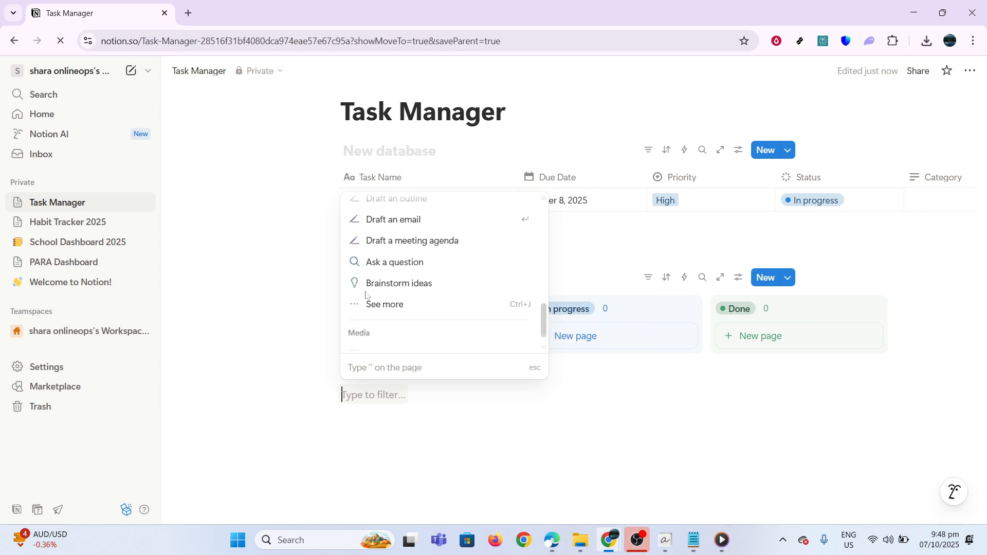
scroll(366, 295, "down", 8)
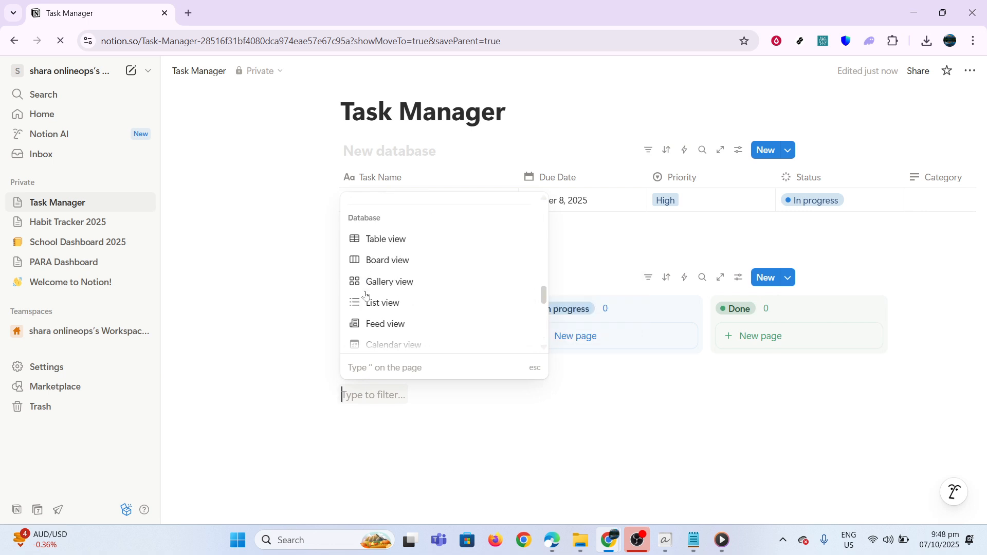
scroll(366, 295, "up", 2)
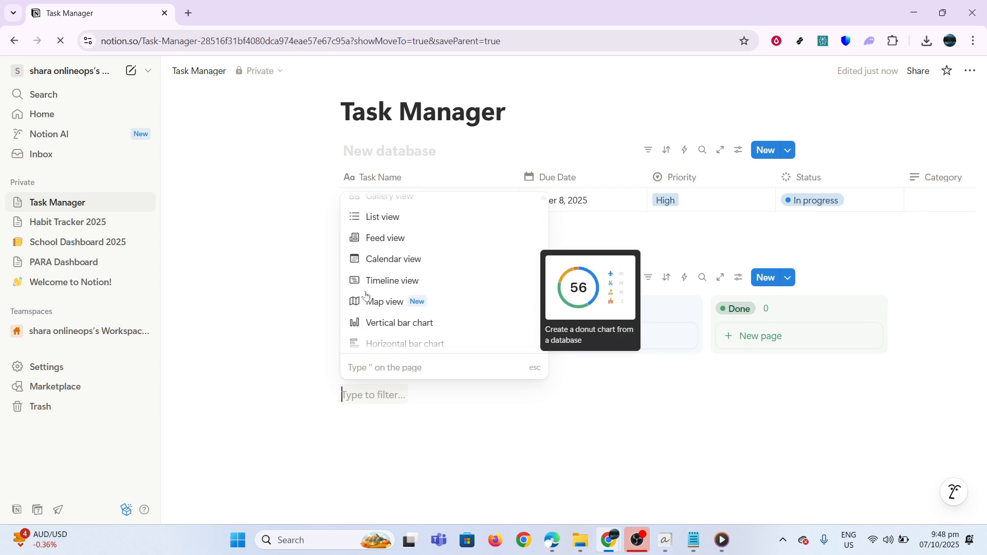
left_click(388, 254)
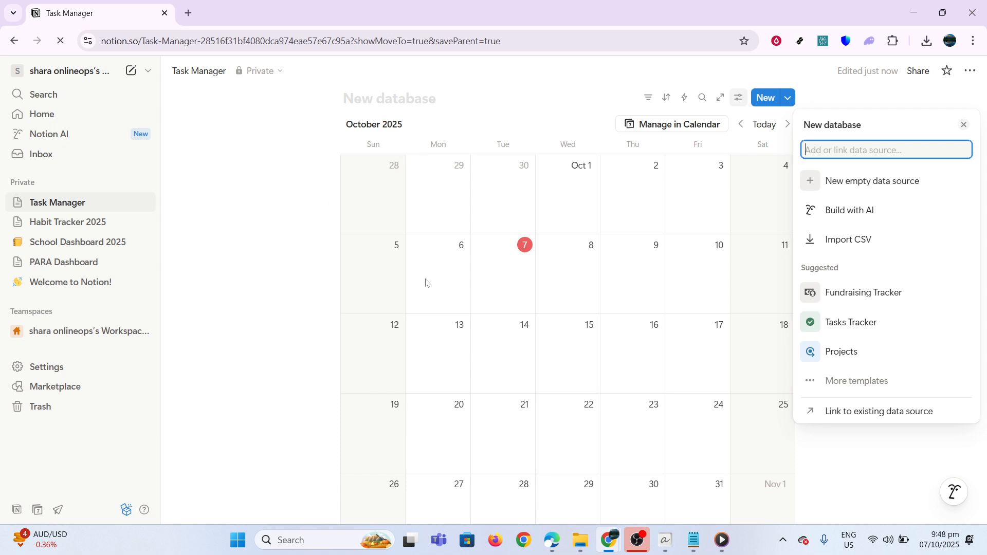
left_click(339, 242)
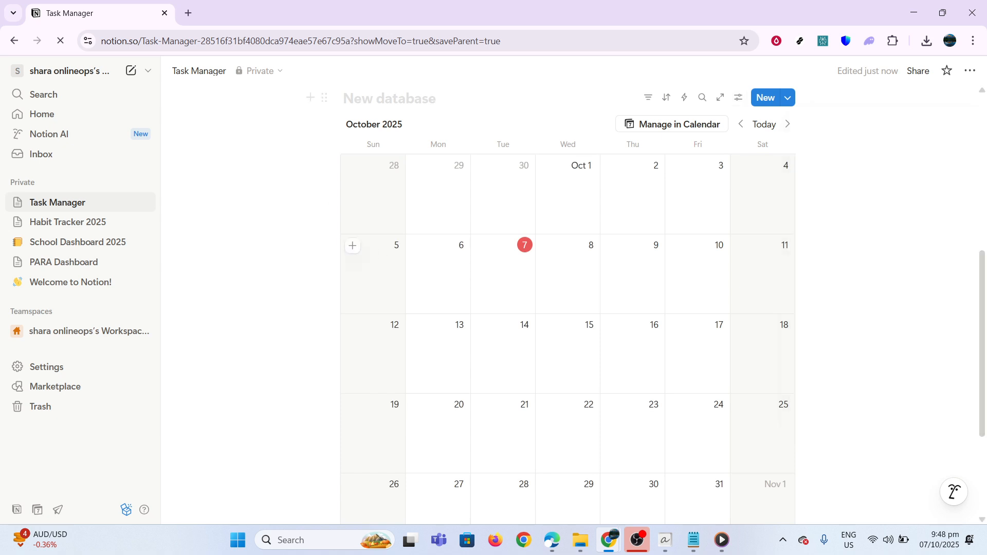
Step: Open the Status property's options in the task table
scroll(352, 240, "up", 7)
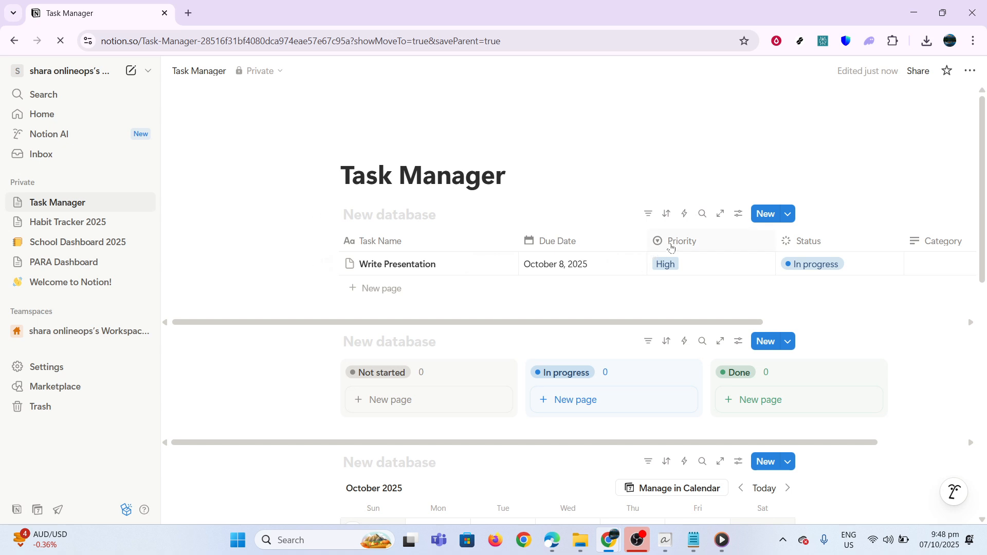
left_click(792, 237)
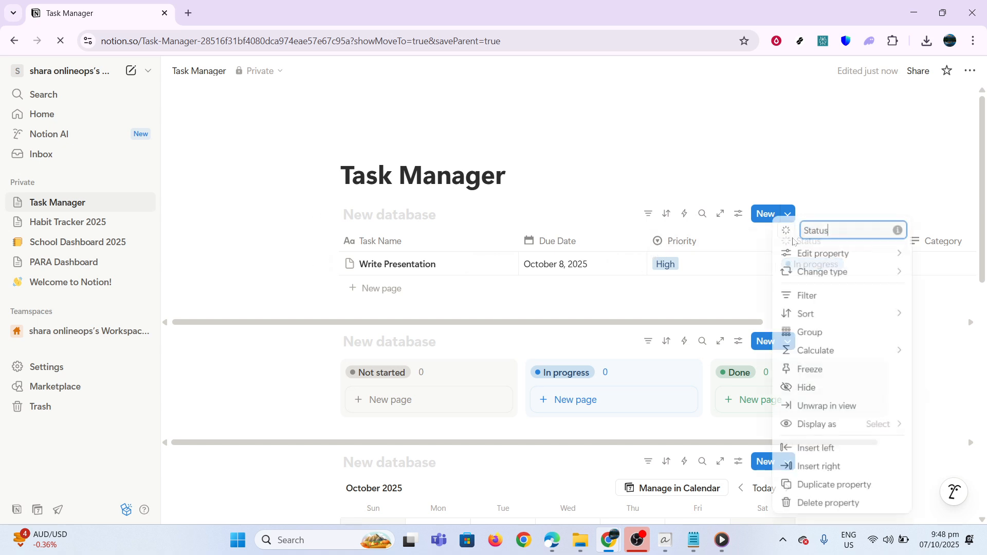
mouse_move(854, 274)
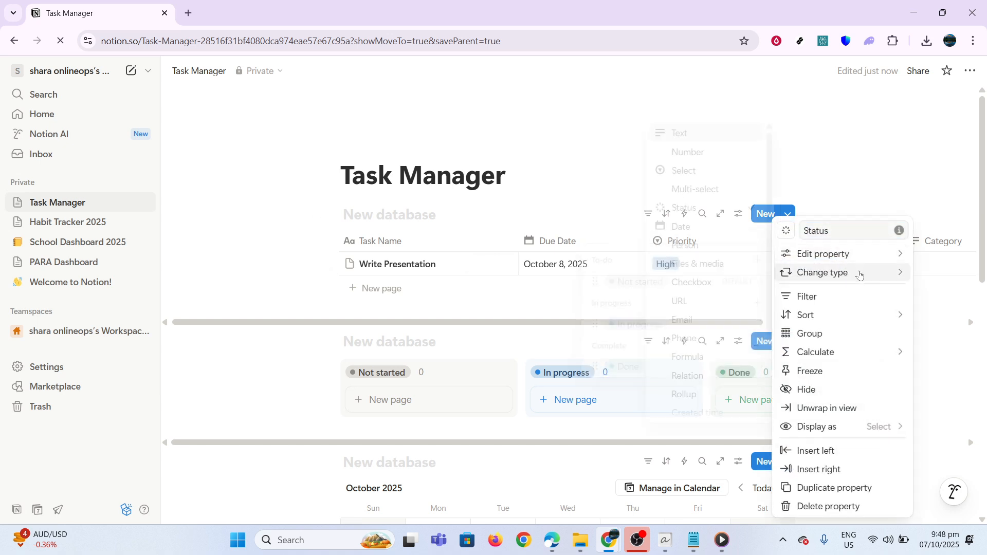